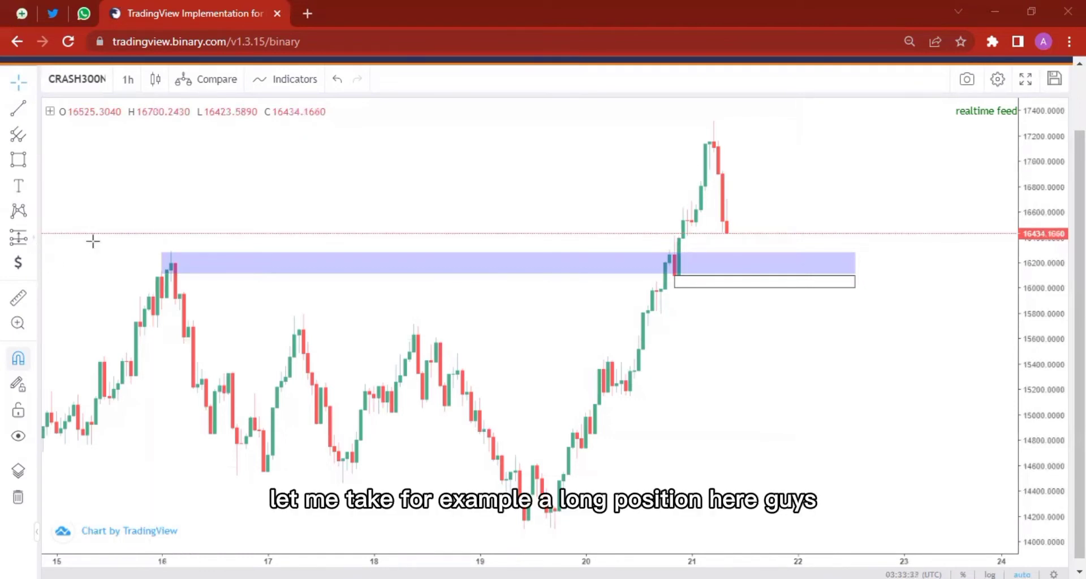
Place a long position at the top of the blue zone and drag its stop below the zone
{"action": "left_click", "coordinate": [18, 238]}
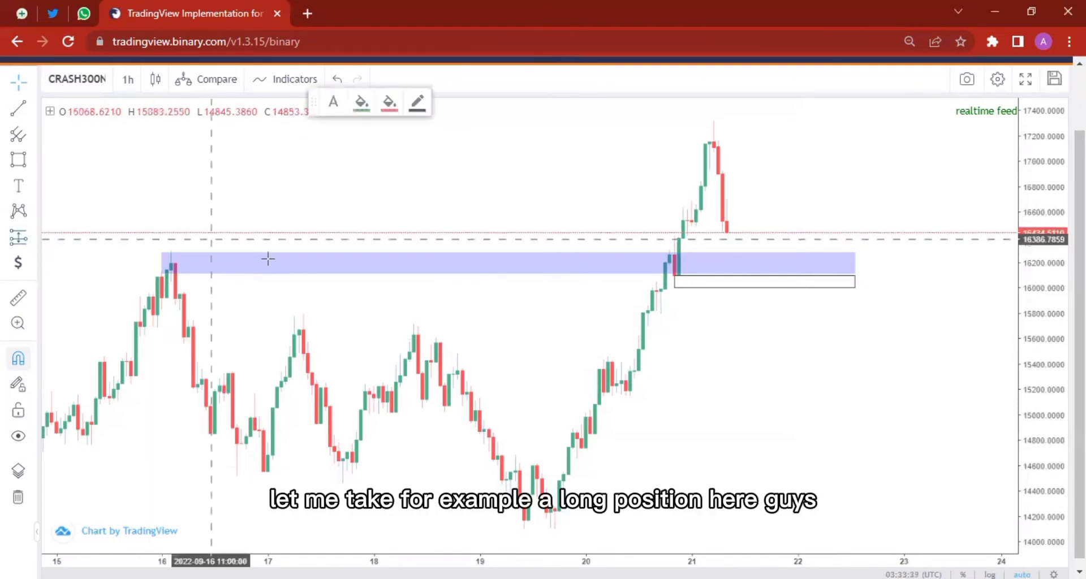
{"action": "left_click", "coordinate": [682, 238]}
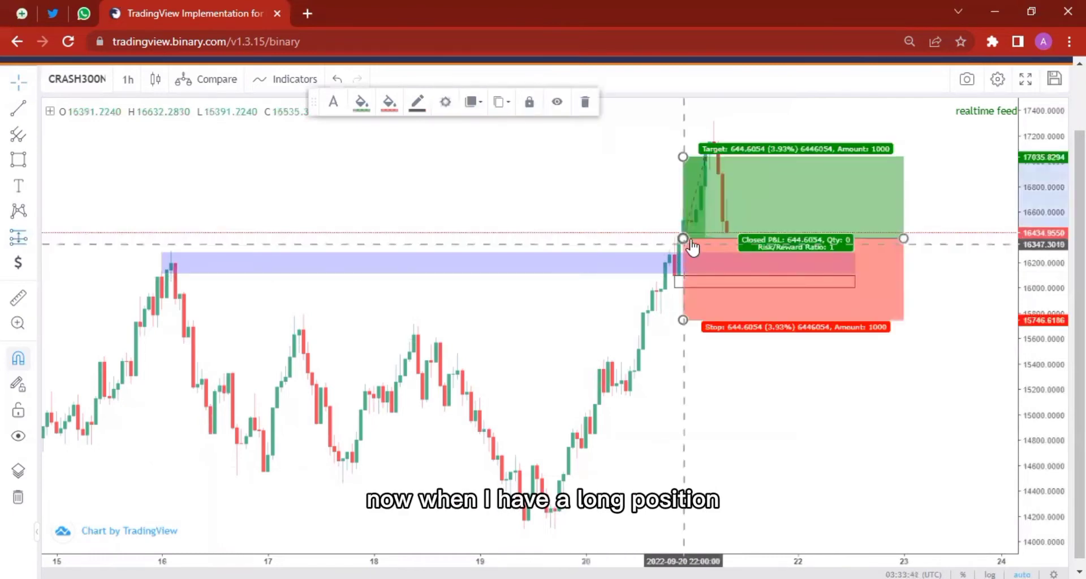
{"action": "left_click_drag", "start_coordinate": [696, 244], "coordinate": [694, 255]}
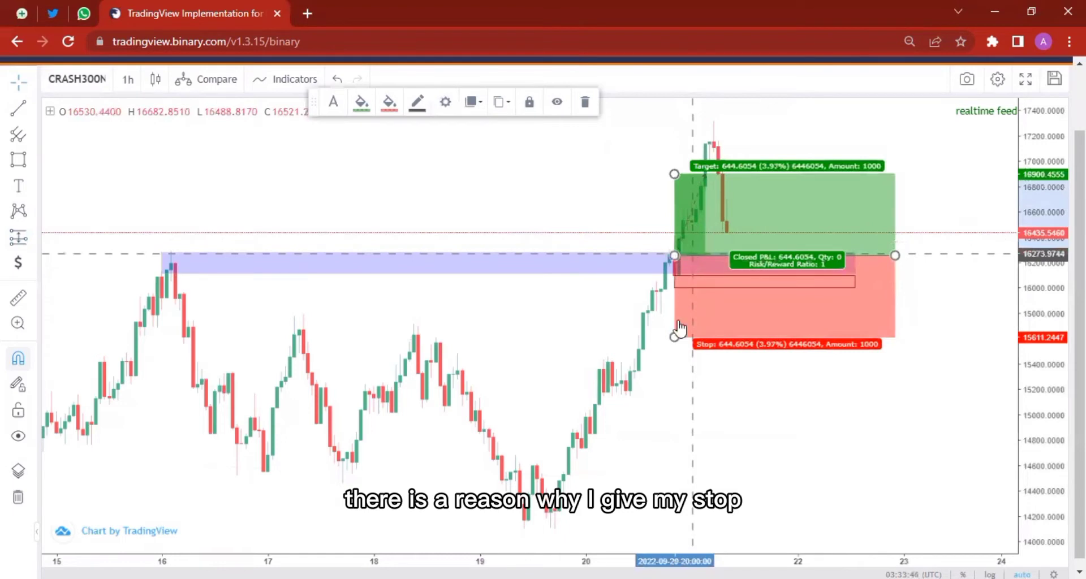
{"action": "left_click_drag", "start_coordinate": [674, 337], "coordinate": [676, 283]}
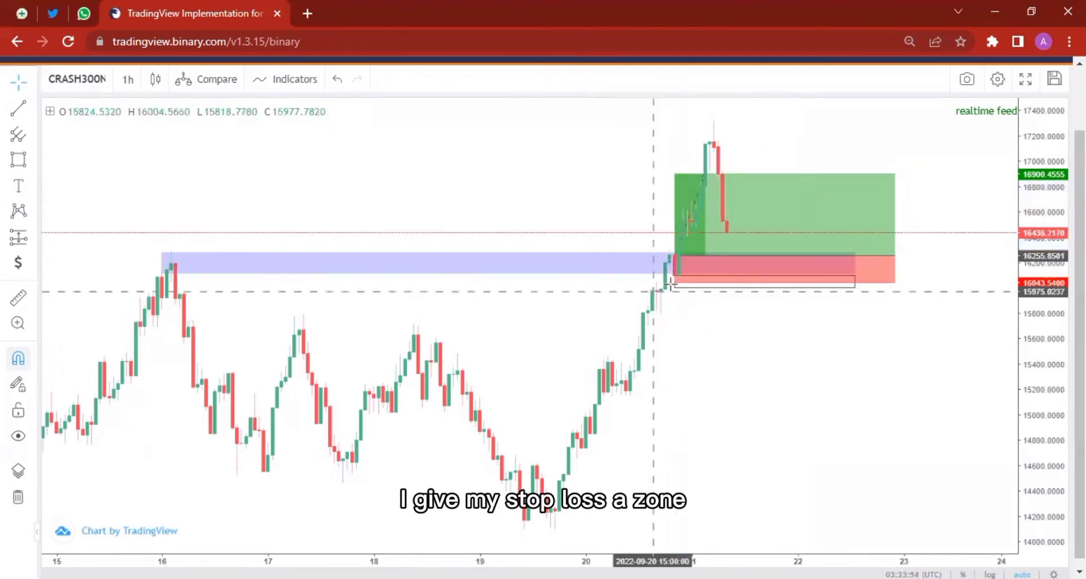
{"action": "left_click_drag", "start_coordinate": [677, 297], "coordinate": [734, 249]}
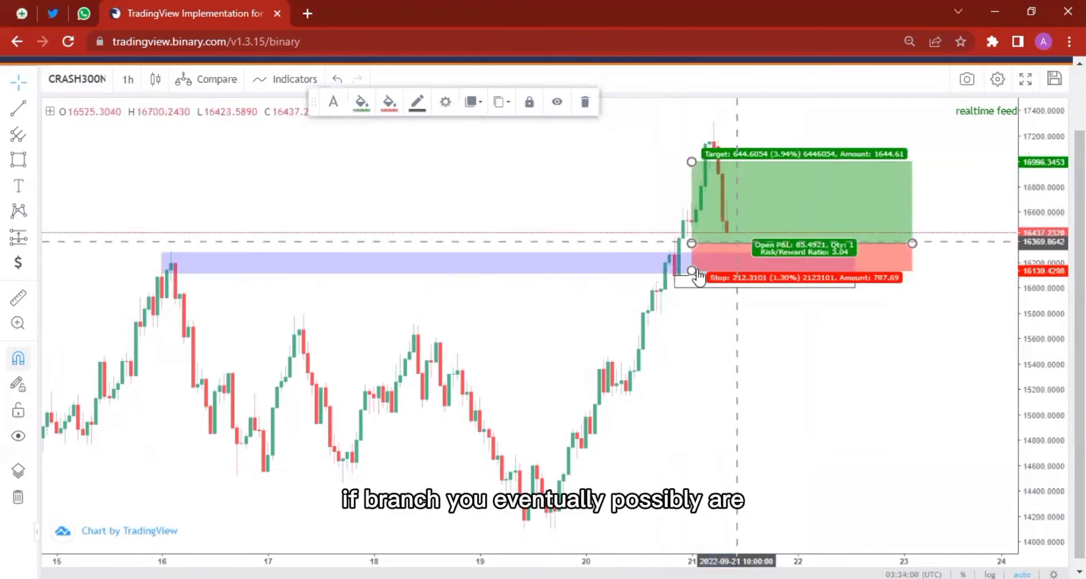
{"action": "left_click_drag", "start_coordinate": [690, 288], "coordinate": [691, 305]}
Realign the entry to the zone top, stop at 15,788.88, and raise the target to 17,227.23
{"action": "left_click_drag", "start_coordinate": [700, 251], "coordinate": [678, 269]}
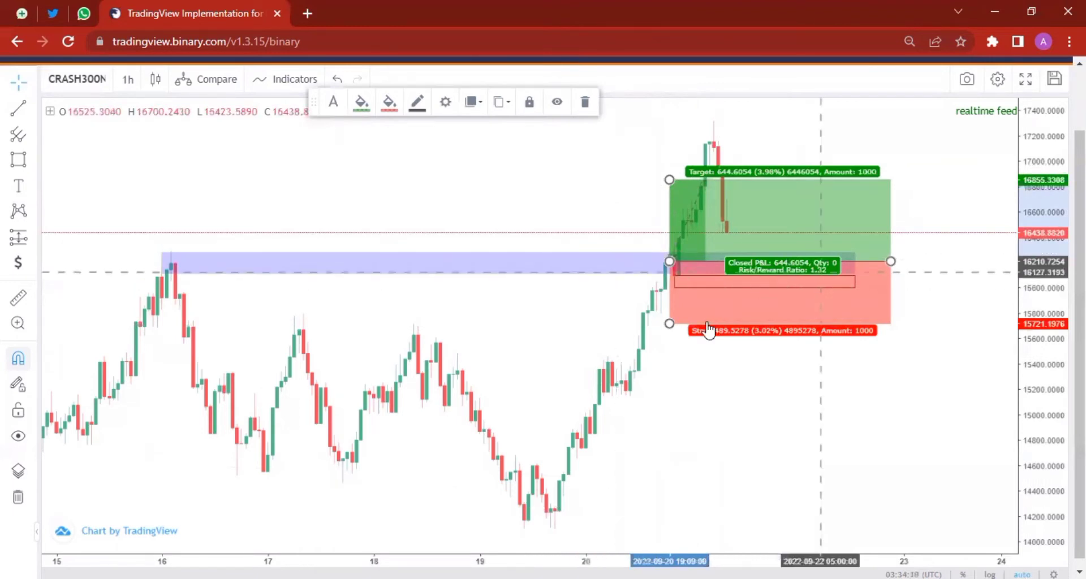
{"action": "left_click_drag", "start_coordinate": [670, 325], "coordinate": [669, 267]}
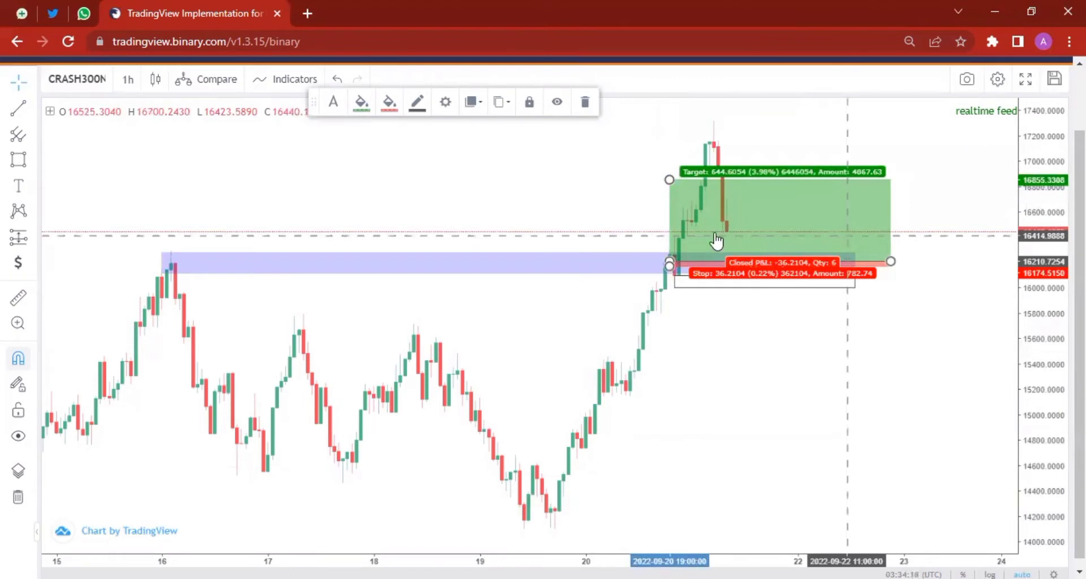
{"action": "left_click_drag", "start_coordinate": [670, 268], "coordinate": [669, 275]}
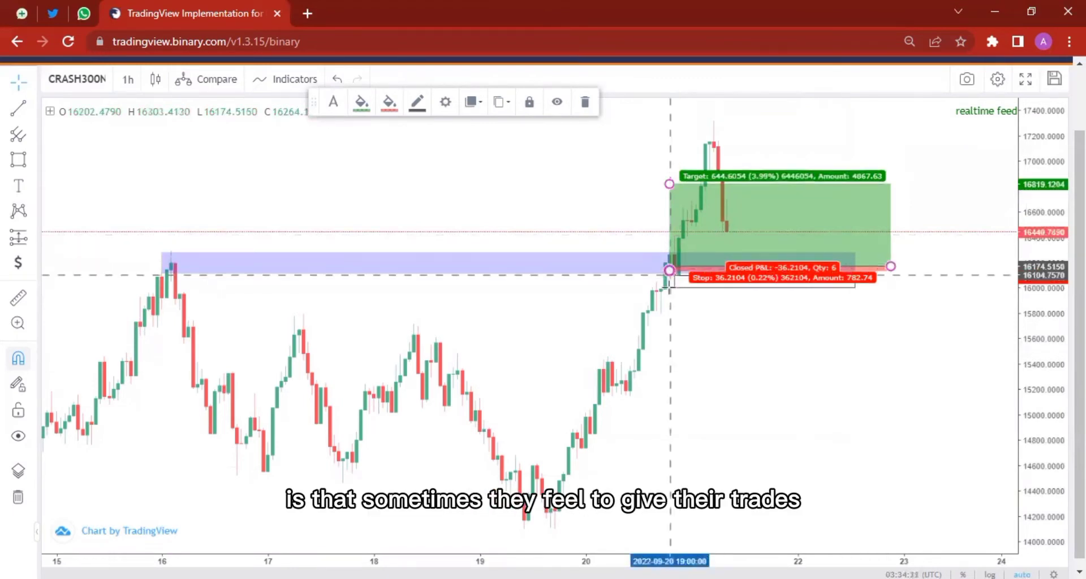
{"action": "left_click_drag", "start_coordinate": [693, 261], "coordinate": [708, 332]}
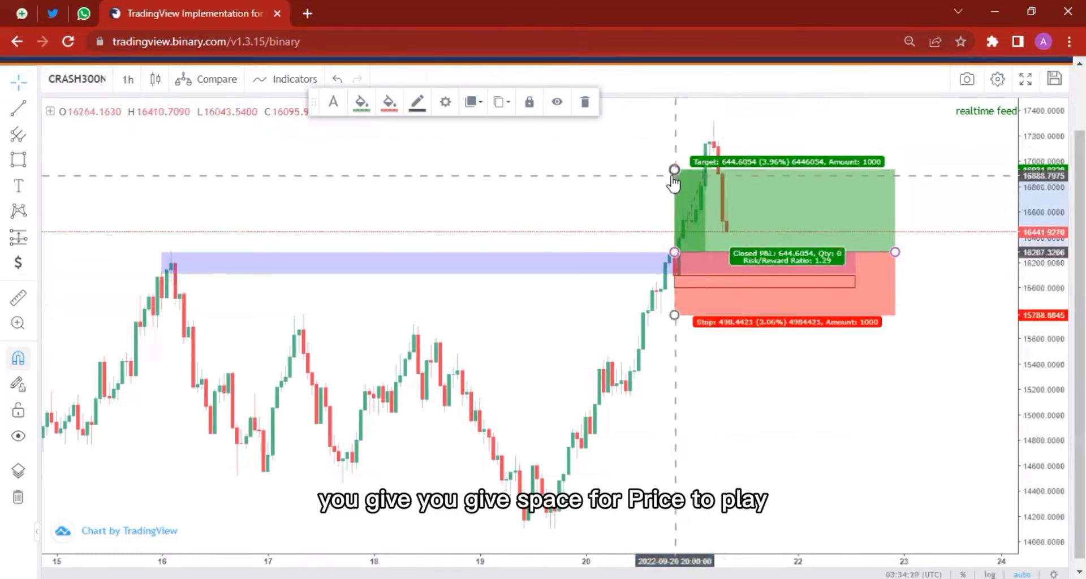
{"action": "left_click_drag", "start_coordinate": [674, 171], "coordinate": [674, 133]}
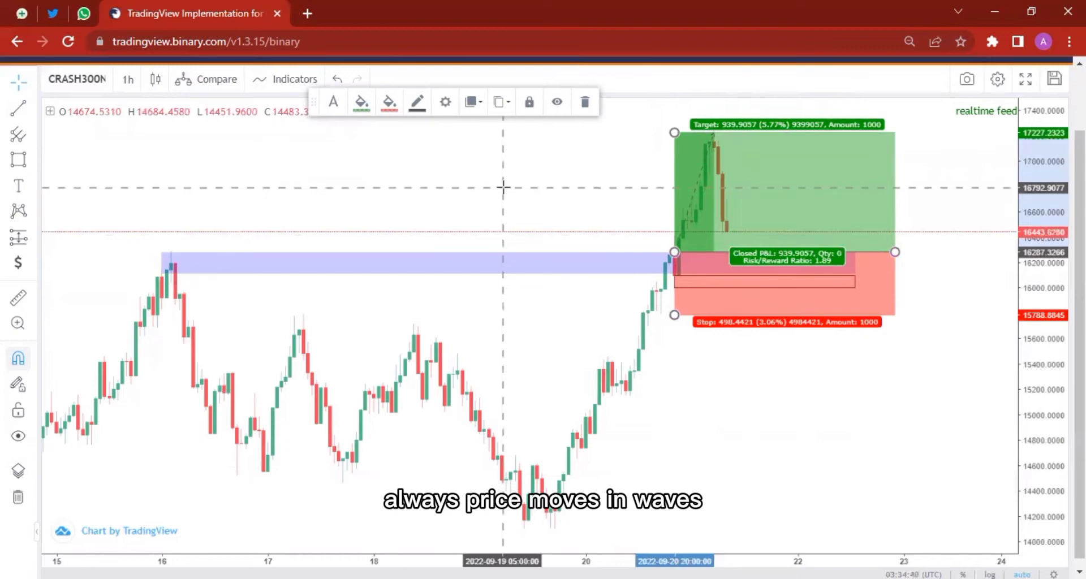
{"action": "left_click", "coordinate": [34, 160]}
{"action": "left_click", "coordinate": [87, 154]}
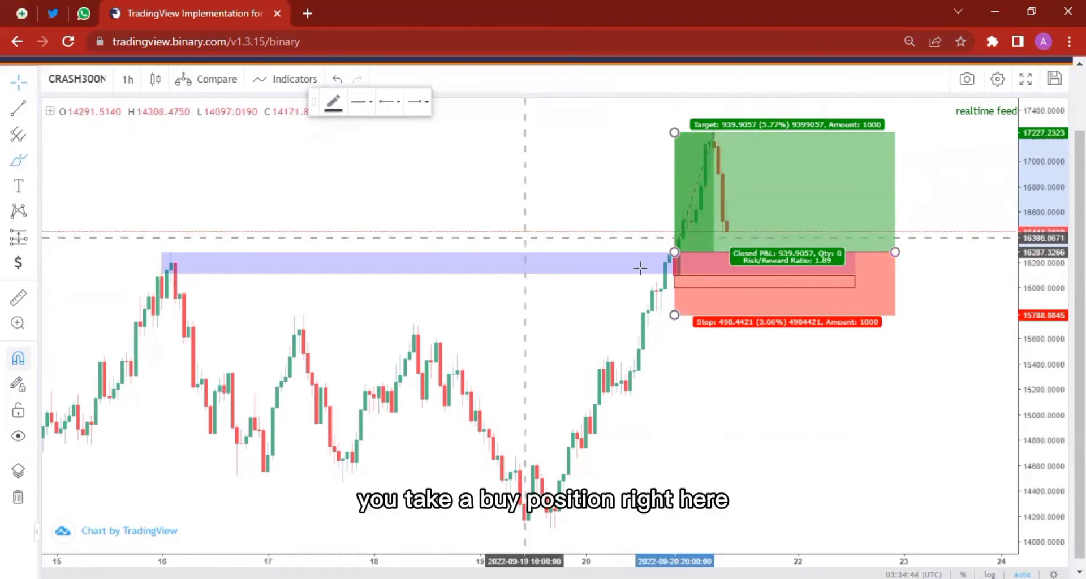
{"action": "left_click", "coordinate": [684, 246]}
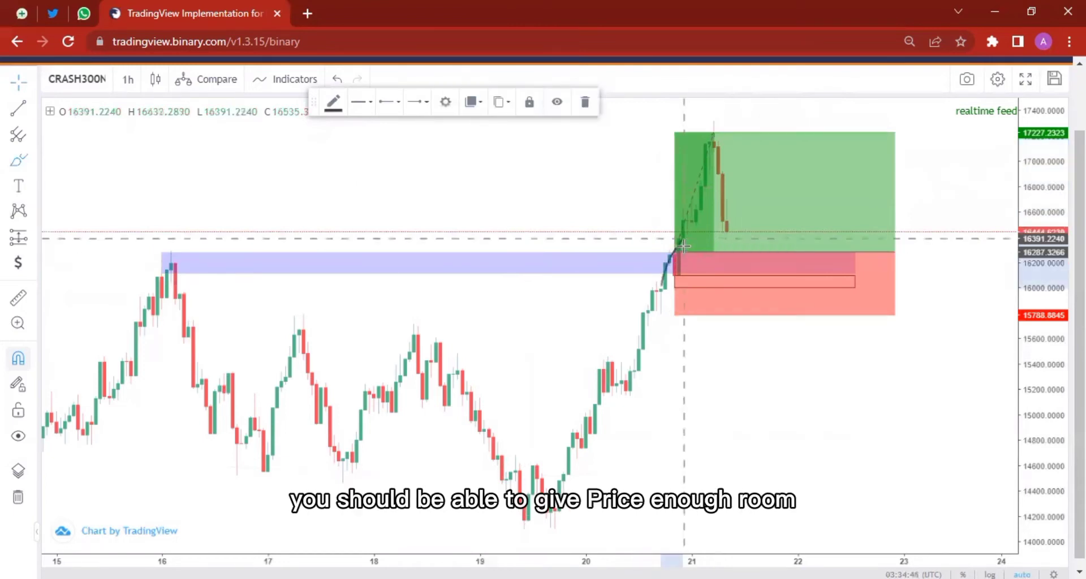
{"action": "left_click_drag", "start_coordinate": [682, 240], "coordinate": [713, 278]}
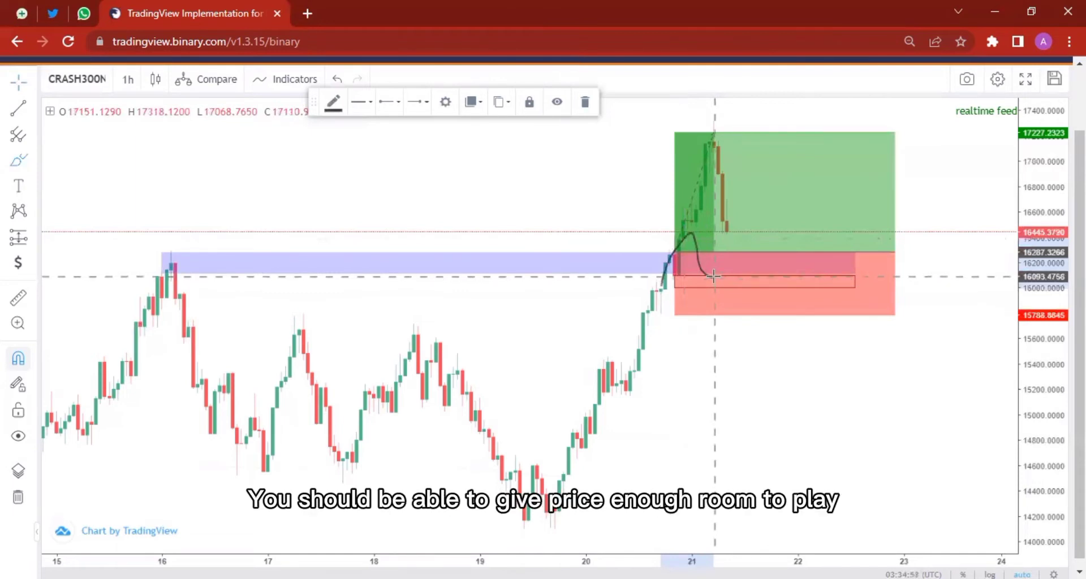
{"action": "mouse_move", "coordinate": [717, 228]}
{"action": "left_mouse_down"}
{"action": "mouse_move", "coordinate": [747, 285]}
{"action": "mouse_move", "coordinate": [755, 268]}
{"action": "mouse_move", "coordinate": [776, 275]}
{"action": "mouse_move", "coordinate": [793, 204]}
{"action": "mouse_move", "coordinate": [815, 227]}
{"action": "mouse_move", "coordinate": [878, 97]}
{"action": "left_mouse_up"}
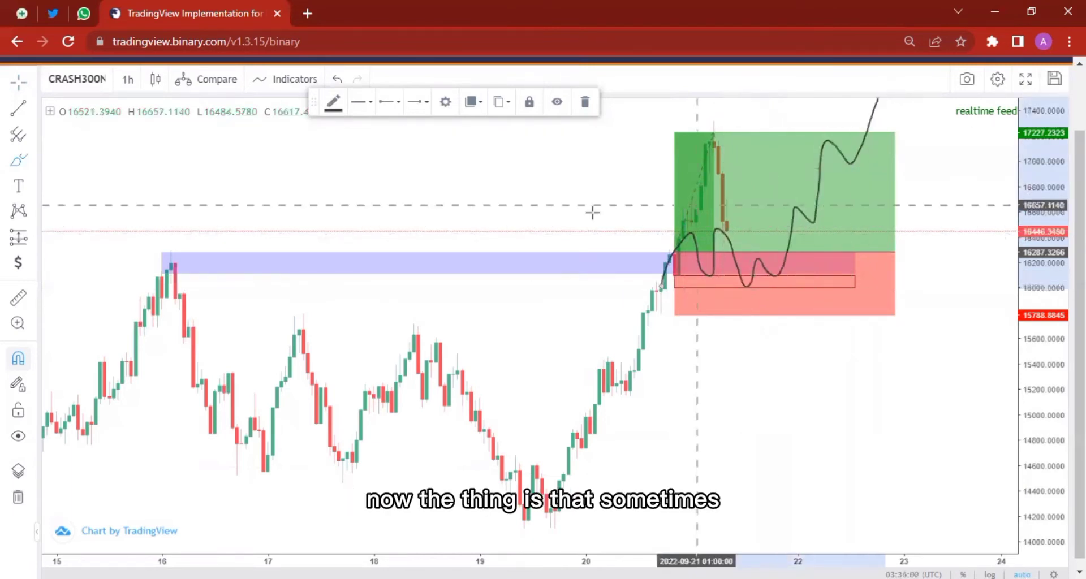
{"action": "key", "text": "ctrl+z"}
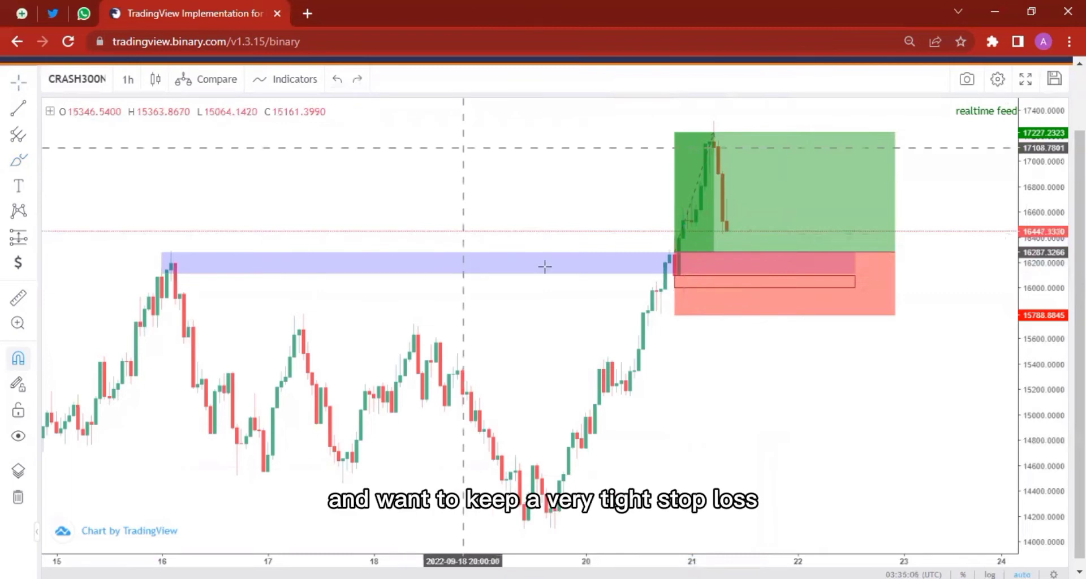
{"action": "left_click", "coordinate": [676, 312]}
{"action": "left_click_drag", "start_coordinate": [678, 315], "coordinate": [678, 276]}
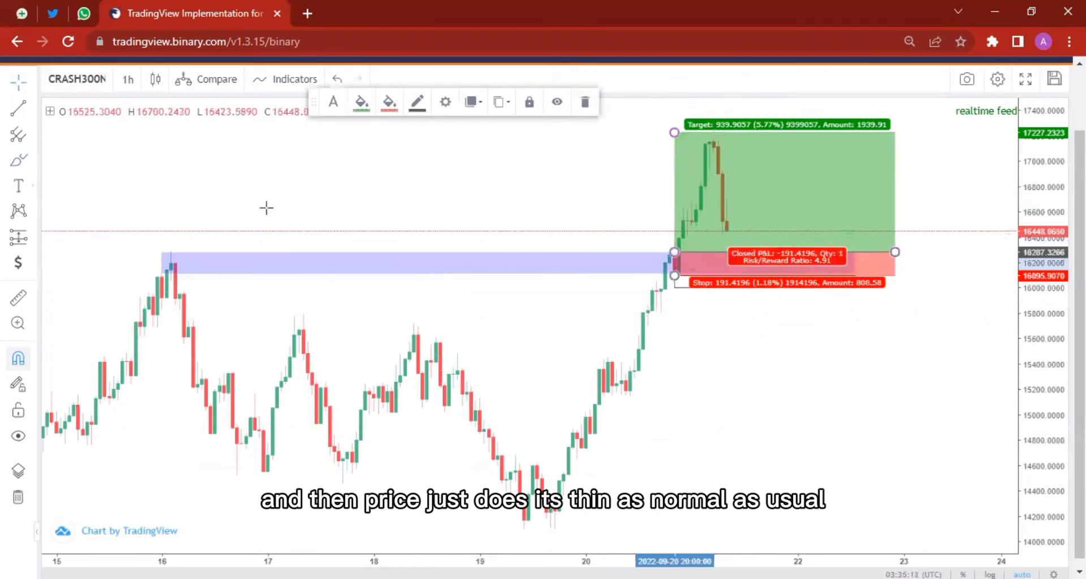
{"action": "left_click", "coordinate": [318, 216]}
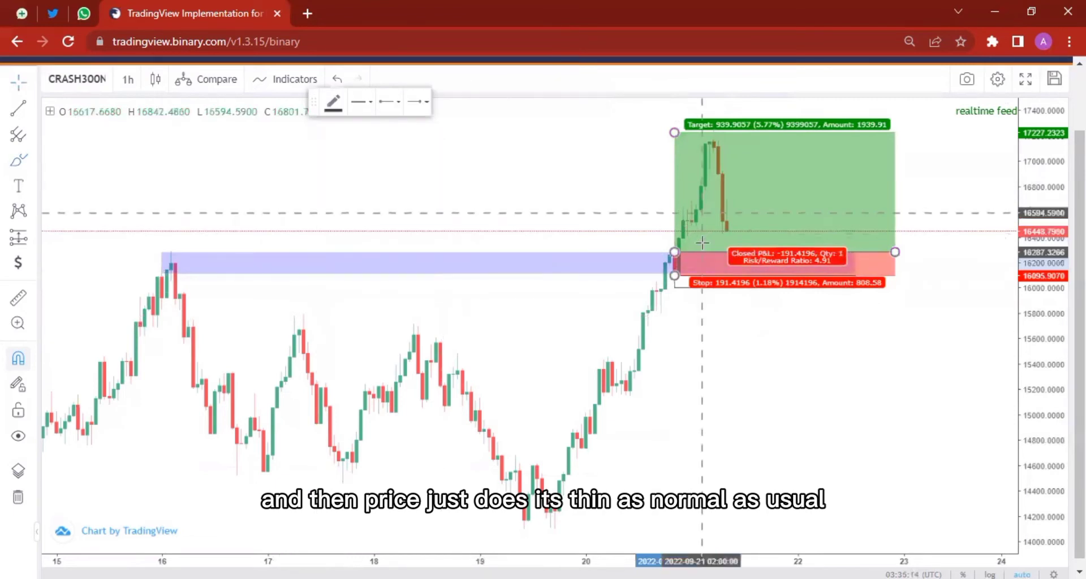
{"action": "mouse_move", "coordinate": [697, 220]}
{"action": "left_mouse_down"}
{"action": "mouse_move", "coordinate": [739, 289]}
{"action": "mouse_move", "coordinate": [750, 239]}
{"action": "mouse_move", "coordinate": [812, 129]}
{"action": "left_mouse_up"}
{"action": "left_click_drag", "start_coordinate": [826, 84], "coordinate": [826, 85]}
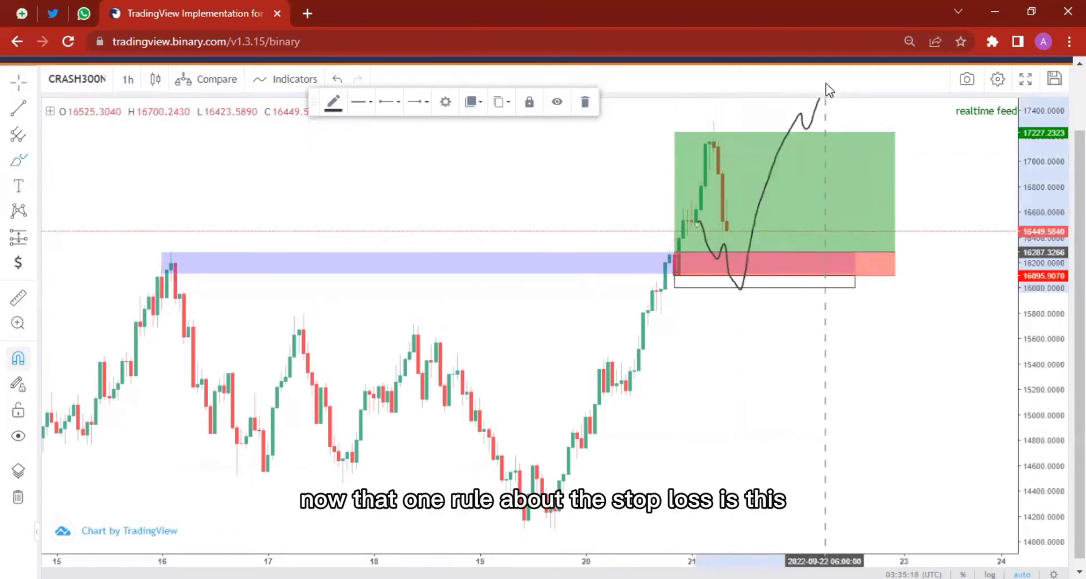
{"action": "key", "text": "ctrl+z"}
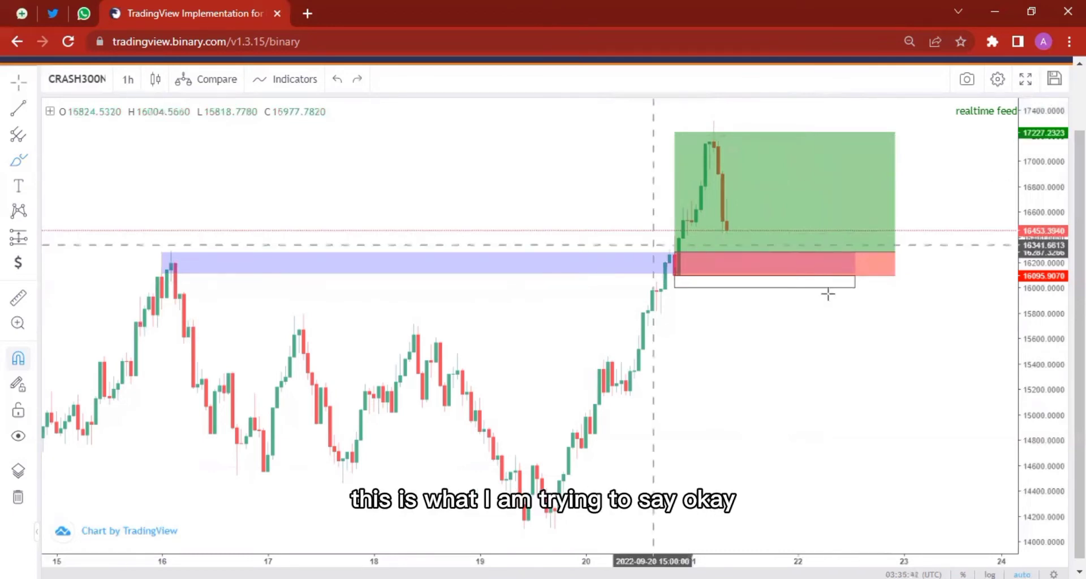
Shift the long position slightly left, lowering its stop to about 15,817 below the zone
{"action": "left_click", "coordinate": [675, 287]}
{"action": "left_click_drag", "start_coordinate": [682, 268], "coordinate": [661, 311]}
{"action": "left_click", "coordinate": [590, 300]}
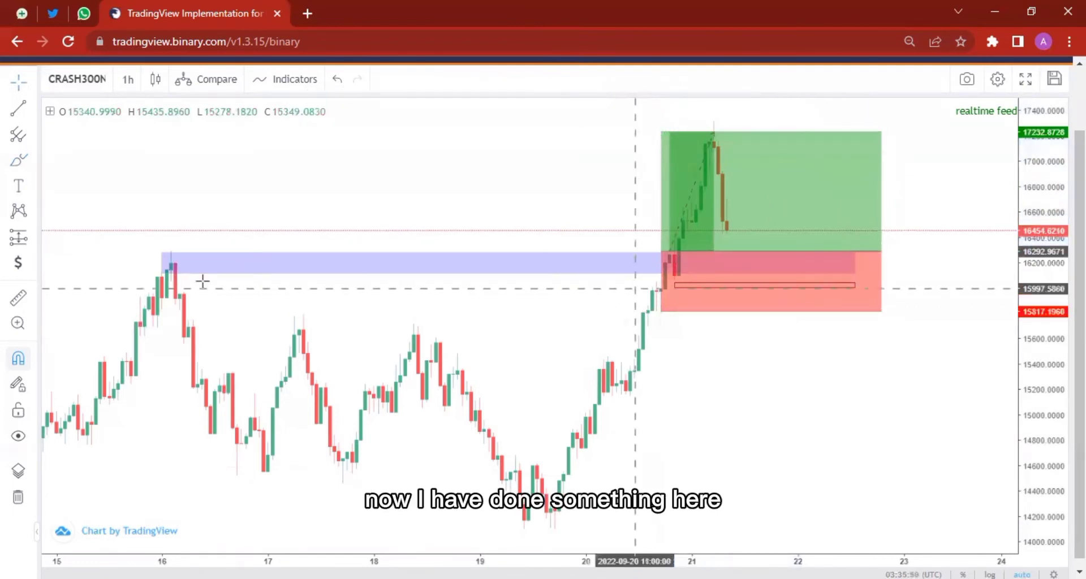
Sketch a freehand price path dipping below the blue zone with the Brush, then undo it
{"action": "left_click", "coordinate": [17, 161]}
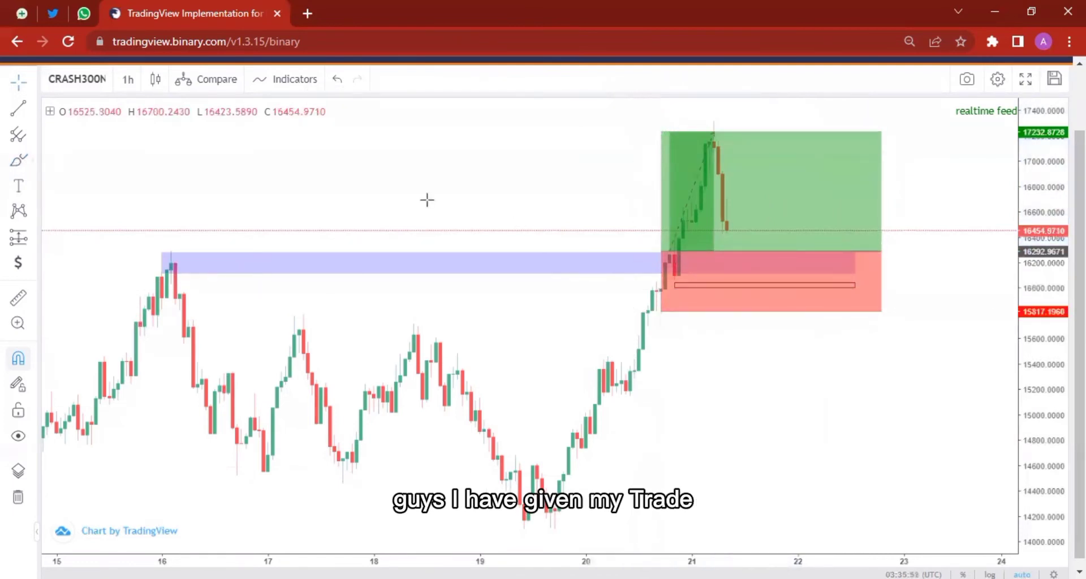
{"action": "mouse_move", "coordinate": [679, 271]}
{"action": "left_mouse_down"}
{"action": "mouse_move", "coordinate": [686, 251]}
{"action": "mouse_move", "coordinate": [710, 306]}
{"action": "mouse_move", "coordinate": [797, 308]}
{"action": "left_mouse_up"}
{"action": "mouse_move", "coordinate": [823, 255]}
{"action": "left_mouse_down"}
{"action": "mouse_move", "coordinate": [829, 276]}
{"action": "mouse_move", "coordinate": [852, 265]}
{"action": "mouse_move", "coordinate": [841, 339]}
{"action": "left_mouse_up"}
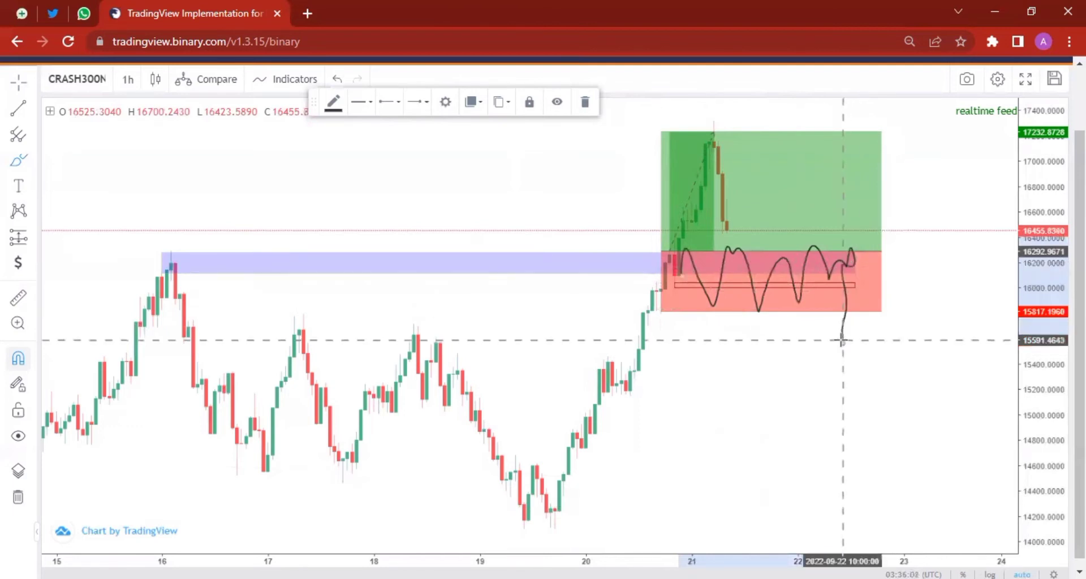
{"action": "key", "text": "ctrl+z"}
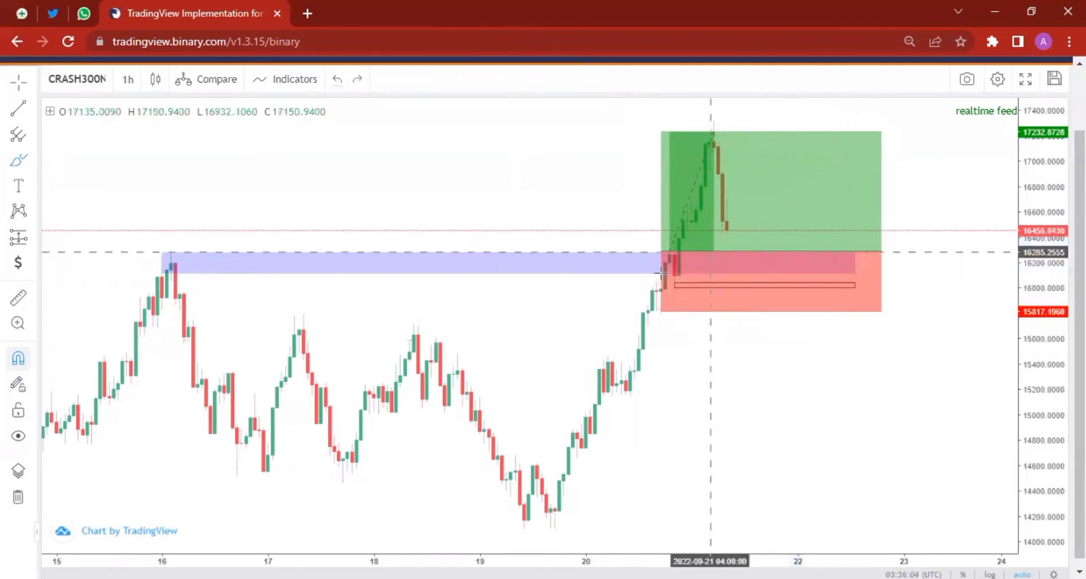
{"action": "mouse_move", "coordinate": [677, 246]}
{"action": "left_mouse_down"}
{"action": "mouse_move", "coordinate": [696, 285]}
{"action": "mouse_move", "coordinate": [741, 267]}
{"action": "mouse_move", "coordinate": [759, 275]}
{"action": "mouse_move", "coordinate": [754, 267]}
{"action": "mouse_move", "coordinate": [771, 316]}
{"action": "left_mouse_up"}
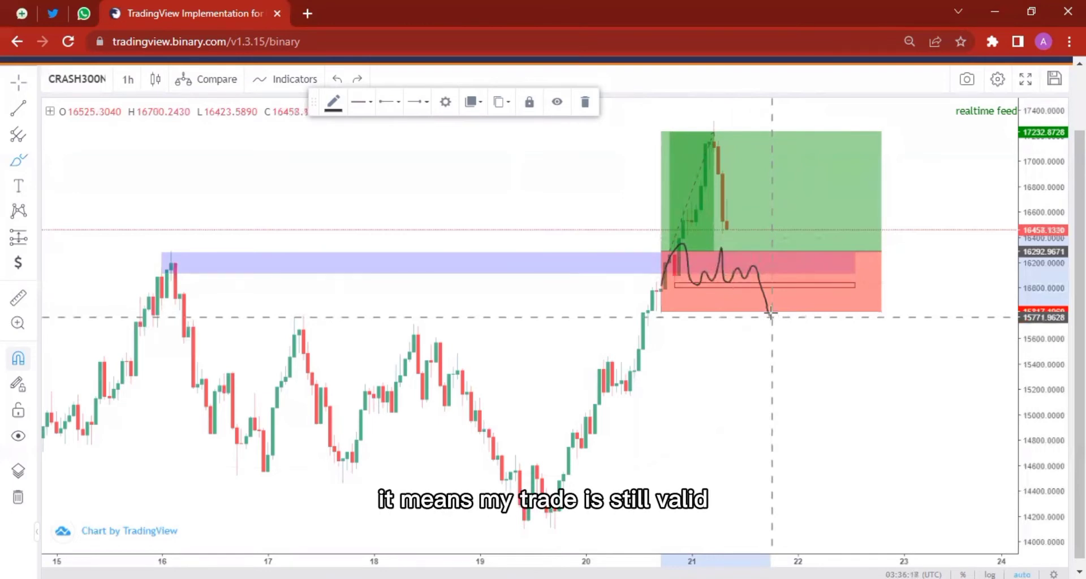
{"action": "mouse_move", "coordinate": [766, 265]}
{"action": "left_mouse_down"}
{"action": "mouse_move", "coordinate": [790, 288]}
{"action": "mouse_move", "coordinate": [831, 130]}
{"action": "mouse_move", "coordinate": [854, 183]}
{"action": "mouse_move", "coordinate": [880, 96]}
{"action": "left_mouse_up"}
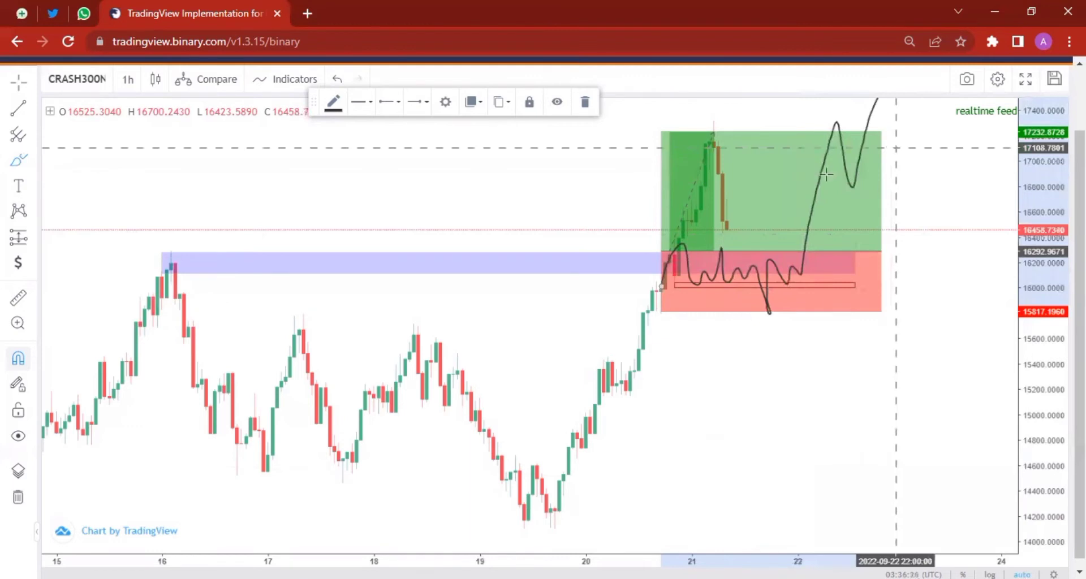
{"action": "key", "text": "ctrl+z"}
{"action": "mouse_move", "coordinate": [674, 259]}
{"action": "left_mouse_down"}
{"action": "mouse_move", "coordinate": [711, 268]}
{"action": "mouse_move", "coordinate": [742, 347]}
{"action": "left_mouse_up"}
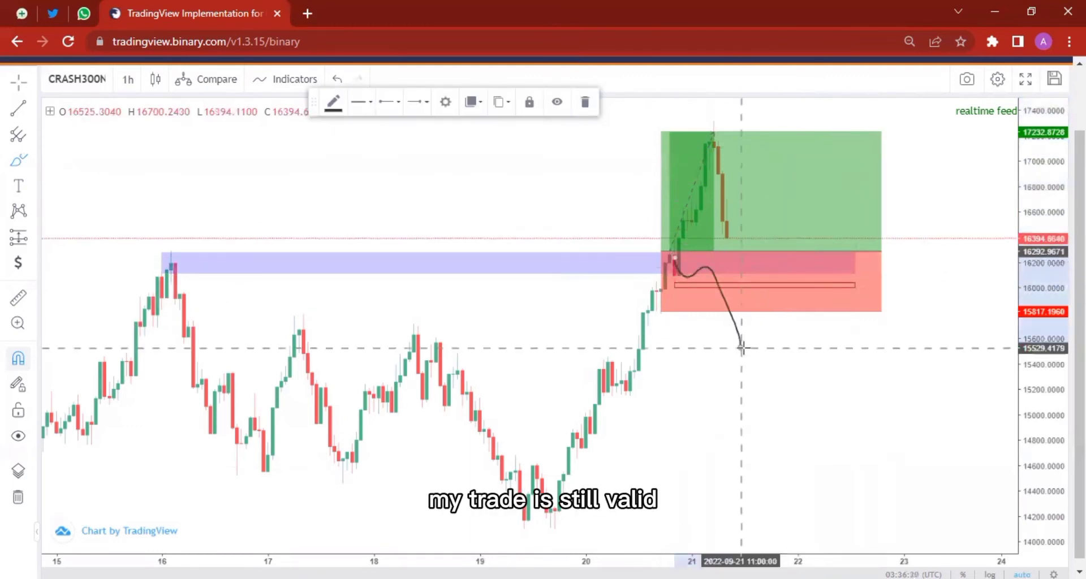
{"action": "key", "text": "ctrl+z"}
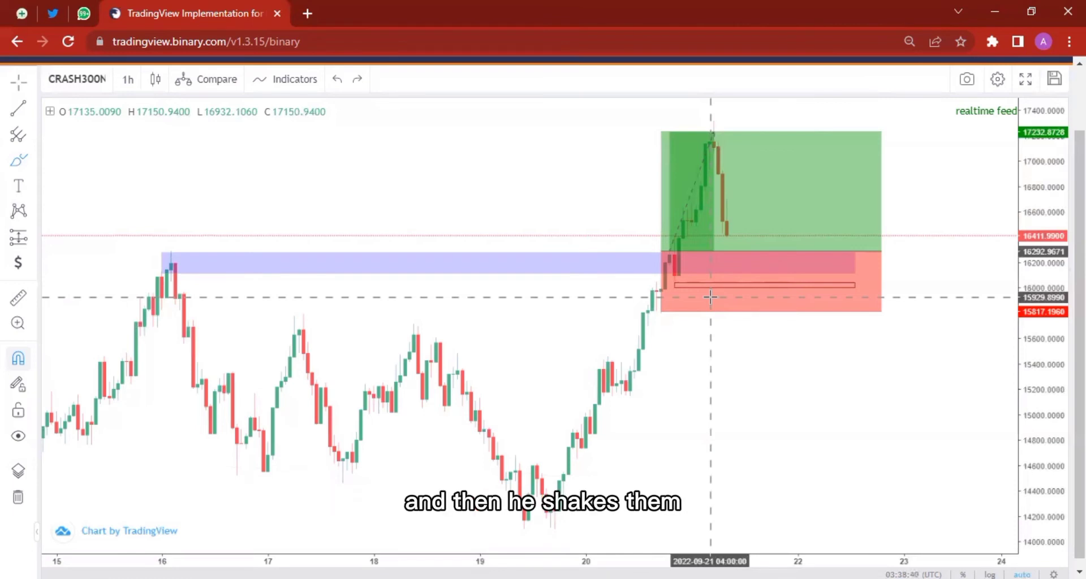
{"action": "key", "text": "Right"}
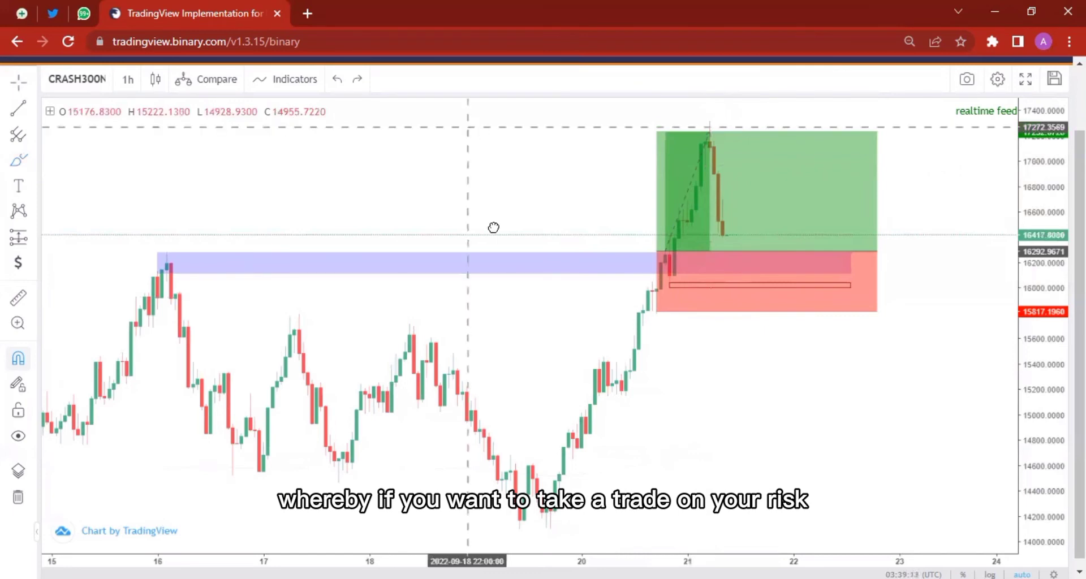
Raise the long position's profit target to about 17,737
{"action": "left_click_drag", "start_coordinate": [624, 244], "coordinate": [638, 257]}
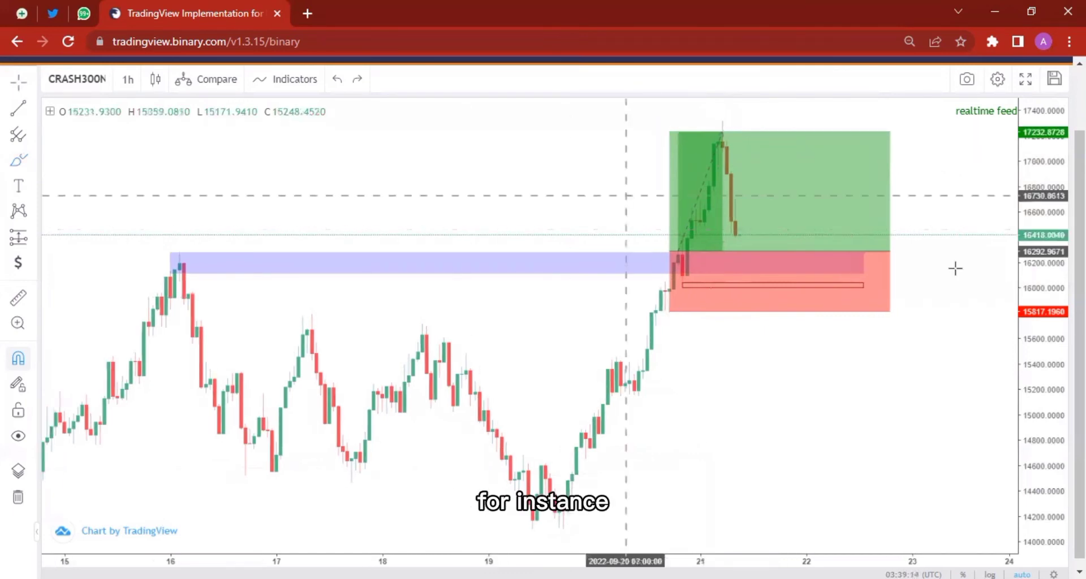
{"action": "left_click", "coordinate": [712, 177]}
{"action": "left_click_drag", "start_coordinate": [670, 168], "coordinate": [670, 107]}
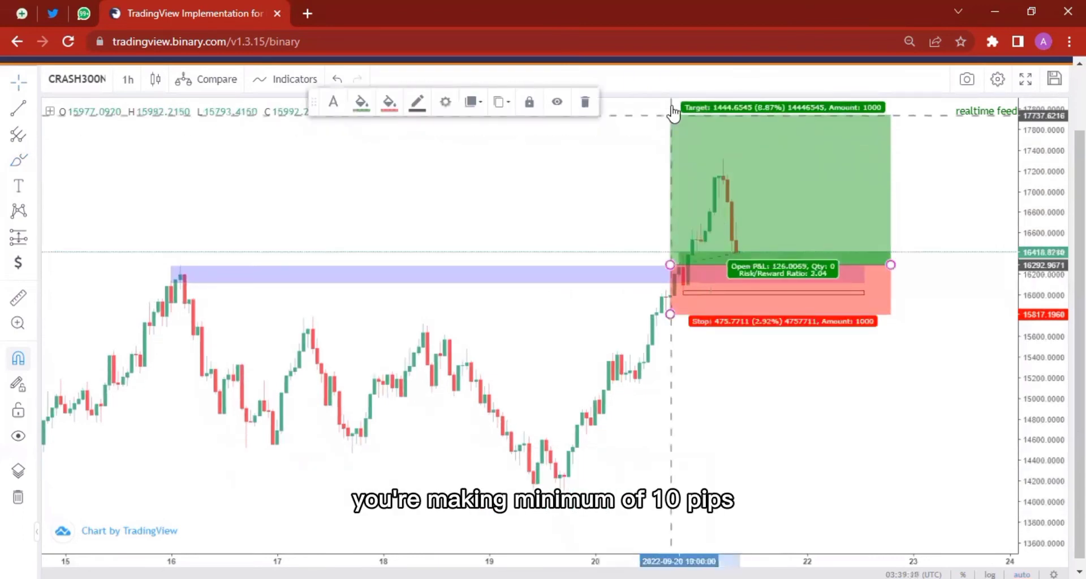
{"action": "left_click", "coordinate": [609, 270]}
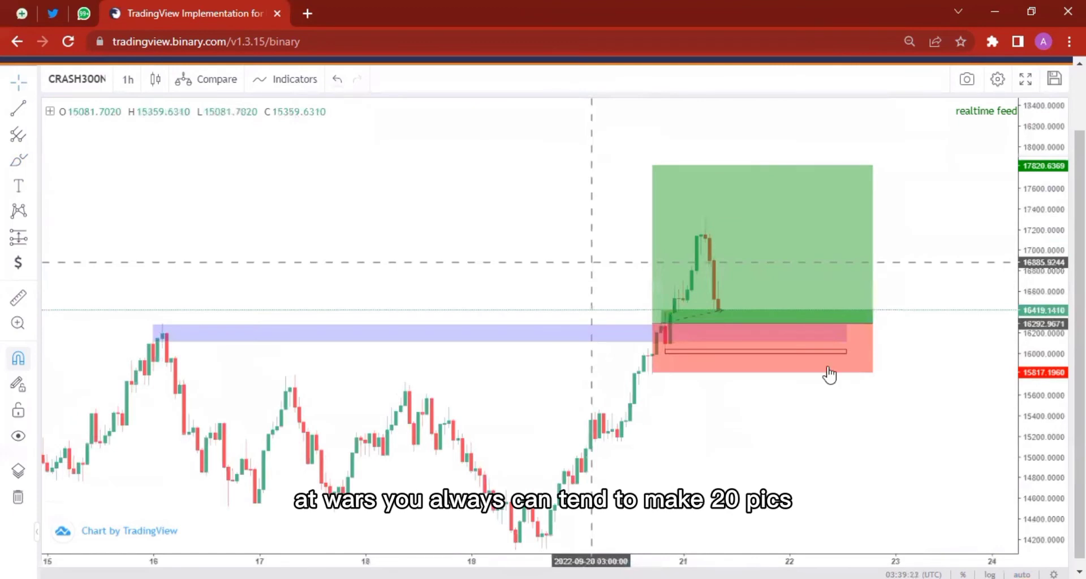
Stretch the price axis and lift the target further to 18,113, giving risk/reward 3.82
{"action": "left_click_drag", "start_coordinate": [1041, 442], "coordinate": [1036, 351]}
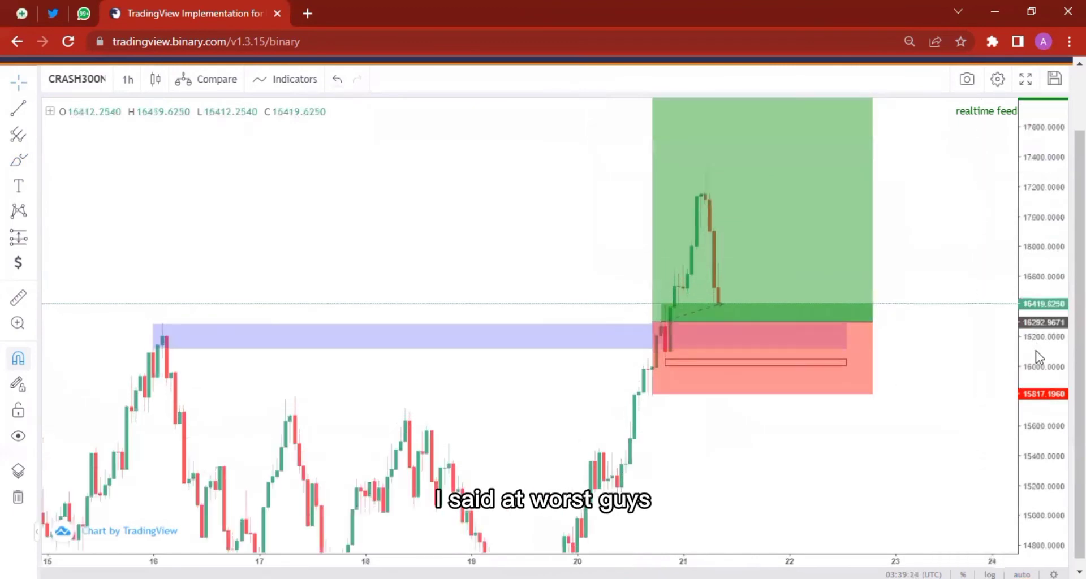
{"action": "left_click_drag", "start_coordinate": [936, 346], "coordinate": [786, 297]}
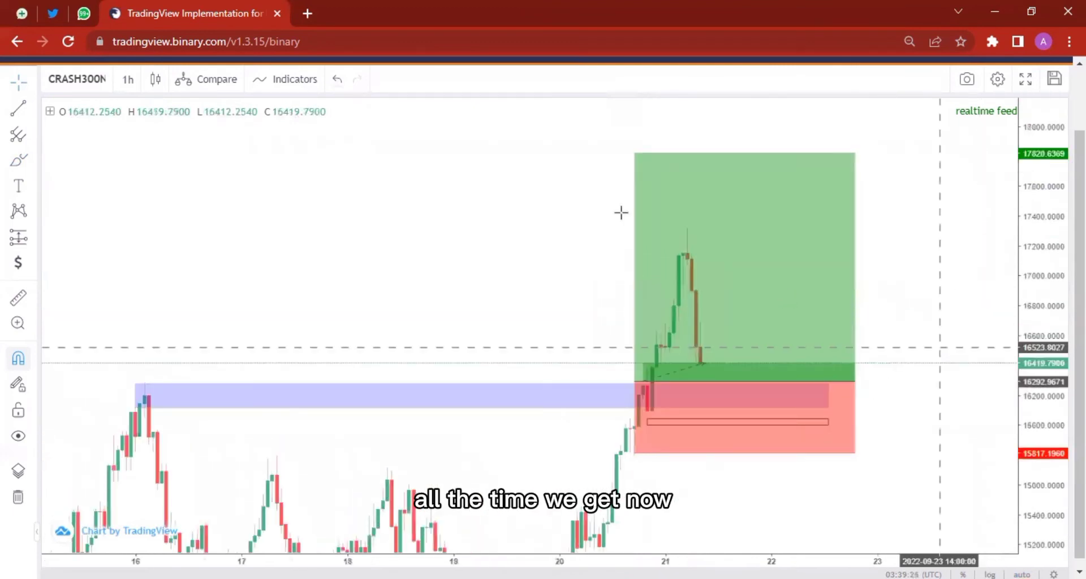
{"action": "left_click_drag", "start_coordinate": [634, 154], "coordinate": [648, 114]}
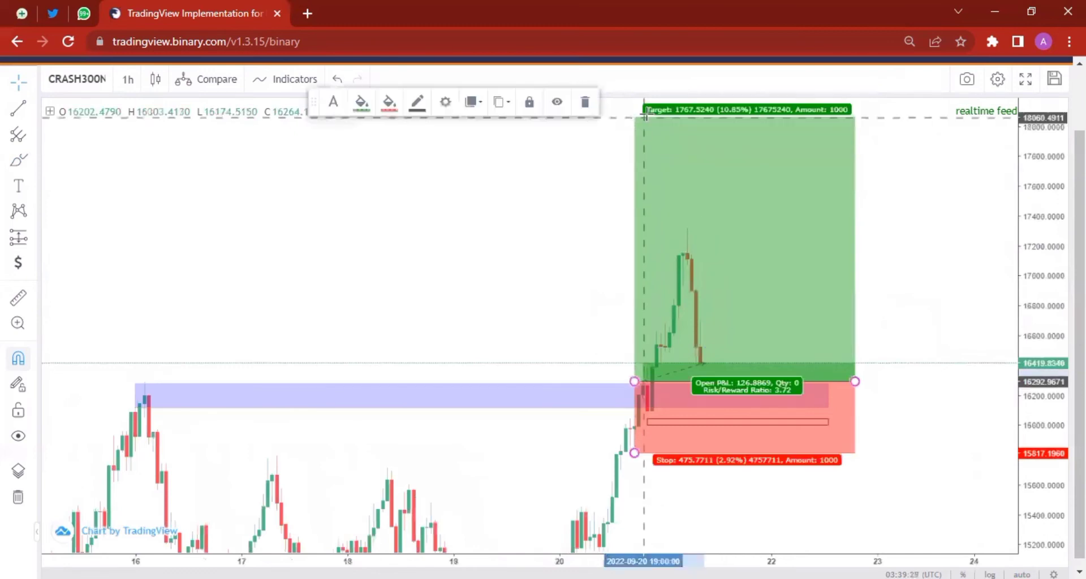
{"action": "left_click", "coordinate": [528, 259]}
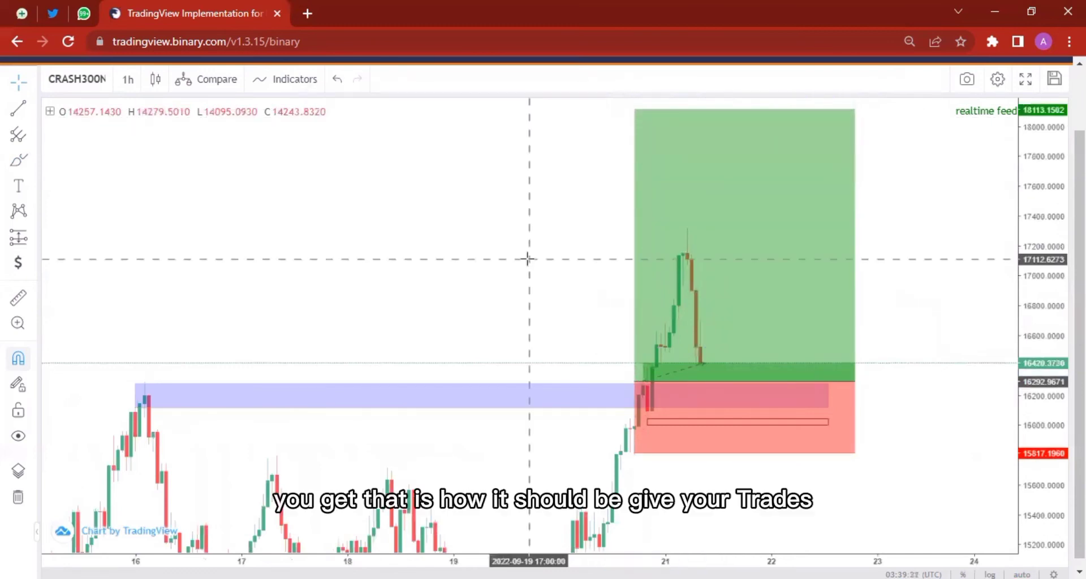